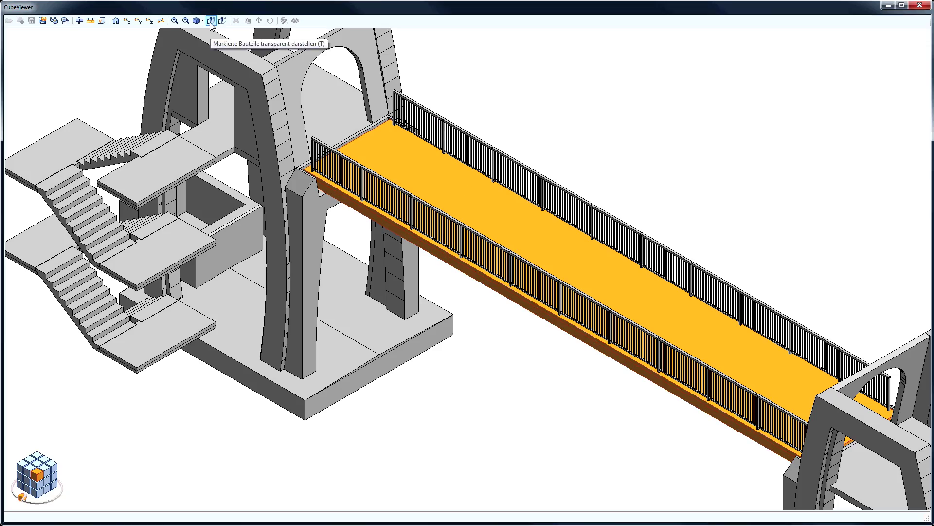
# Apply 'Markierte Bauteile transparent darstellen (T)' to the selected orange bridge deck
pyautogui.click(211, 21)
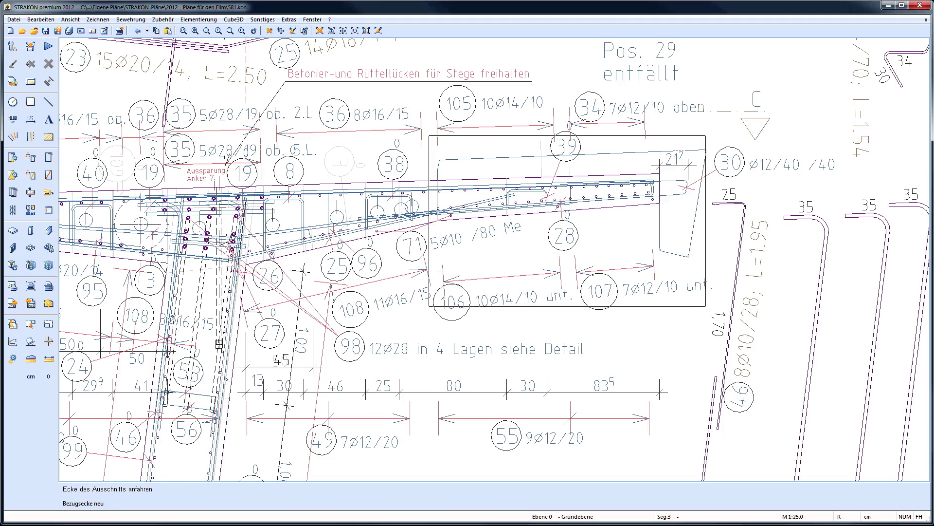
# Move the boxed reinforcement group 20 left so its 80 dimension reads 60
pyautogui.click(716, 331)
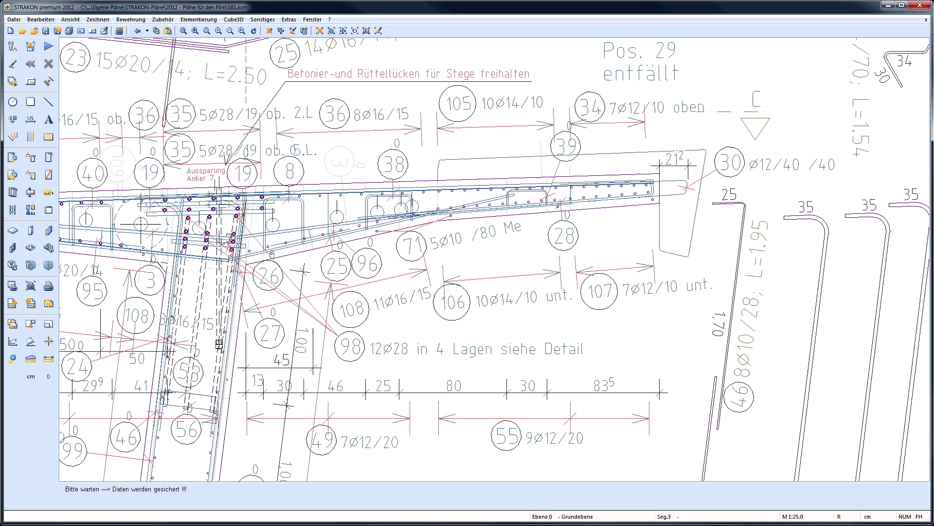
pyautogui.click(429, 331)
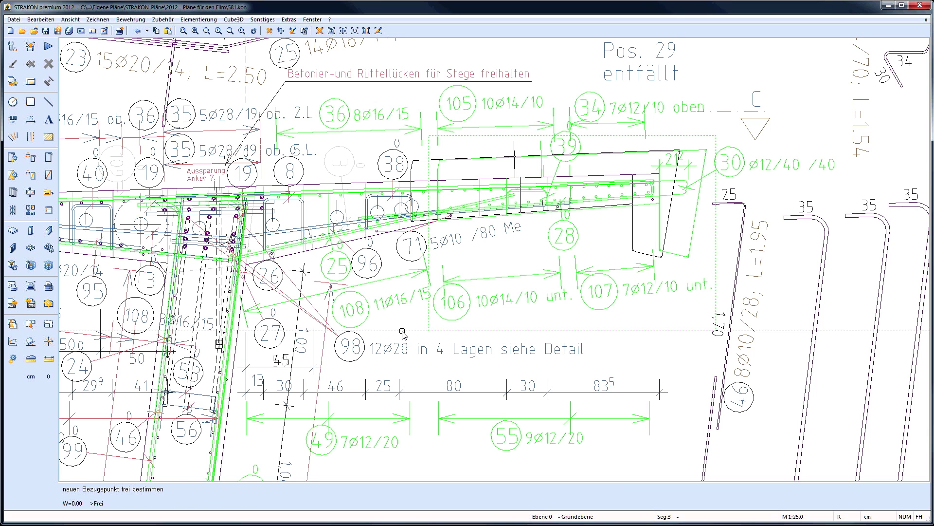
pyautogui.write('20')
pyautogui.press('Return')
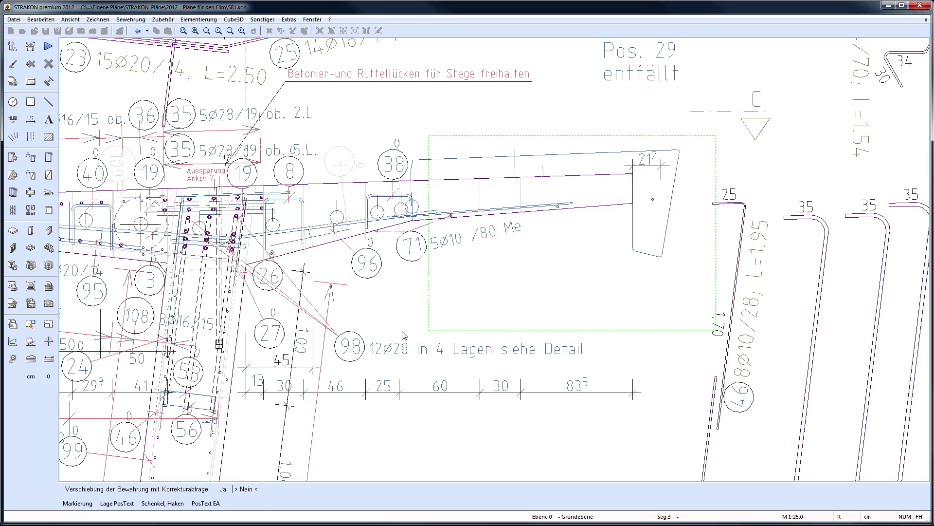
pyautogui.press('Return')
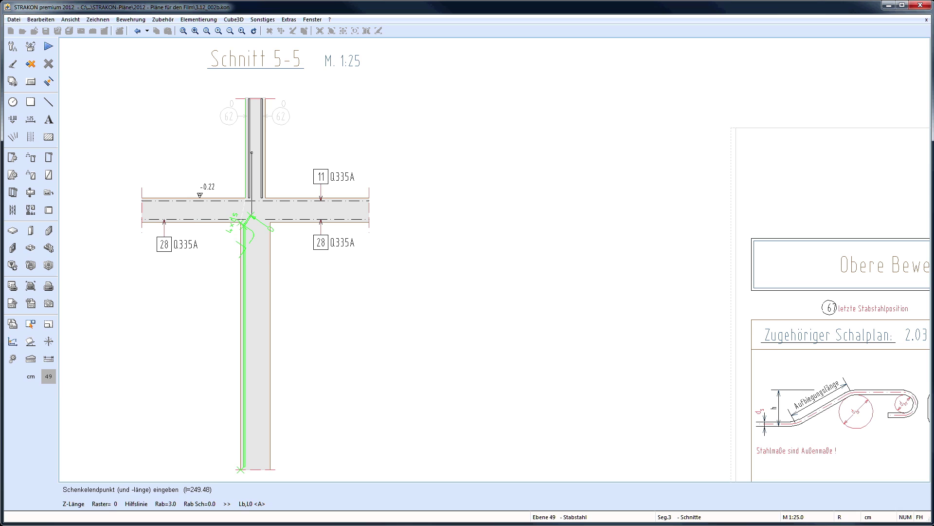
# Finish the cranked Ø16 bar, position 68, through the wall in Schnitt 5-5
pyautogui.press('Return')
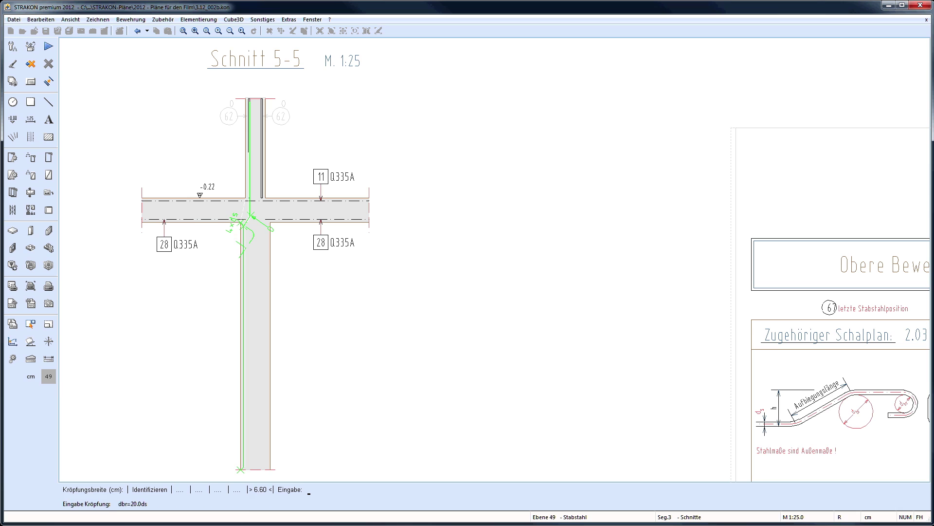
pyautogui.press('Return')
pyautogui.press('Return')
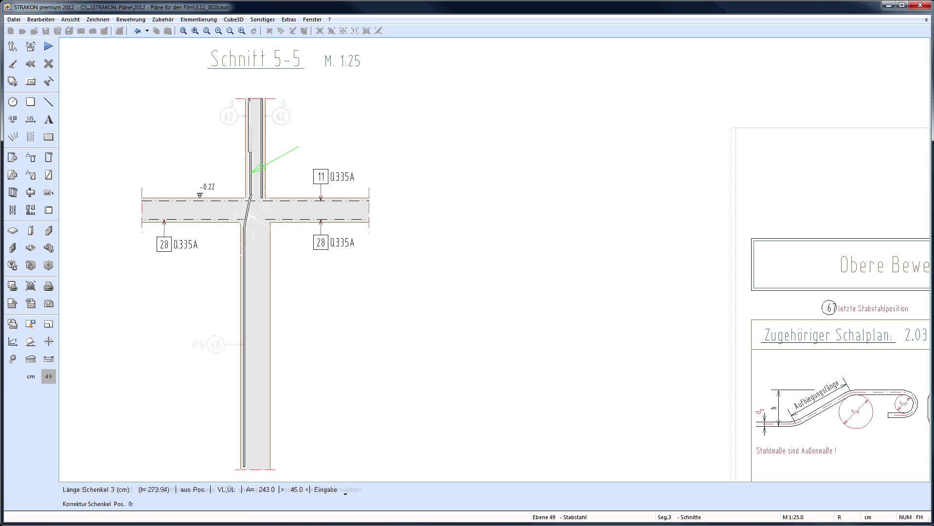
pyautogui.press('Return')
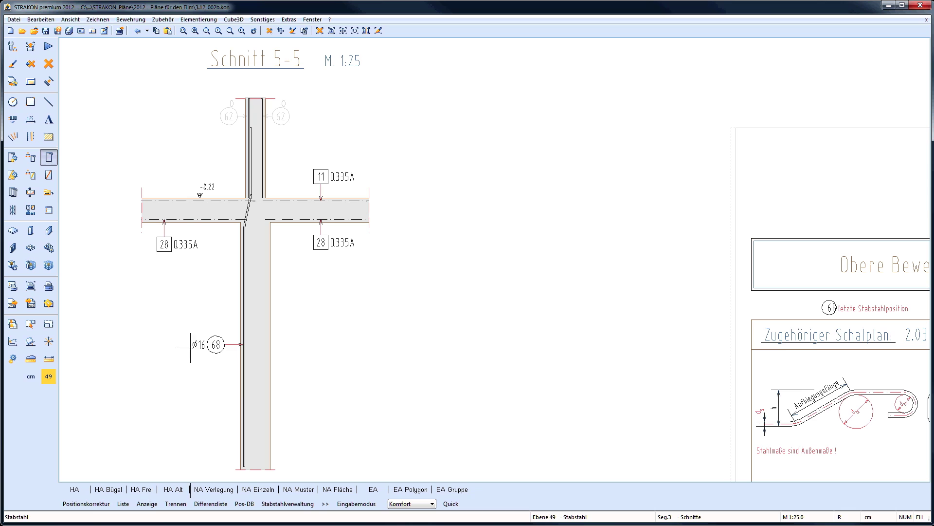
# Place the dimensioned bent-bar detail of position 68 beside the section
pyautogui.click(374, 489)
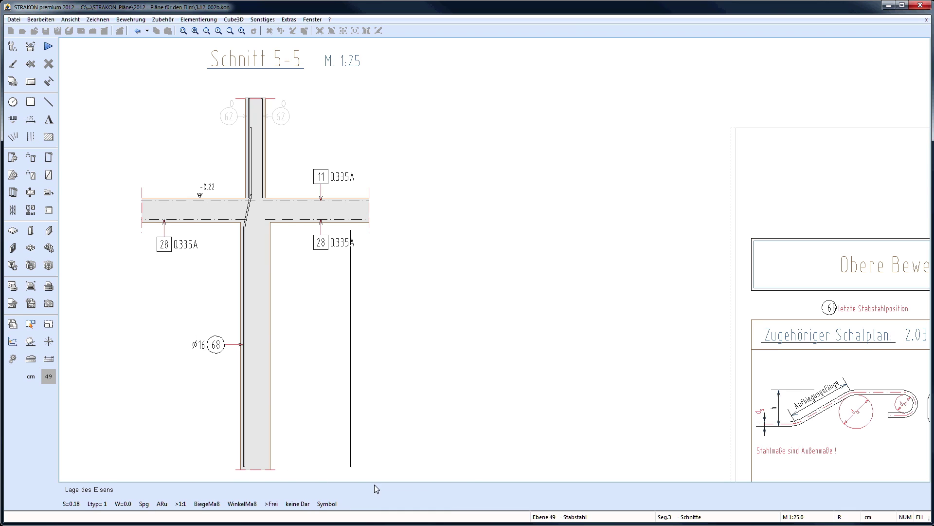
pyautogui.click(474, 481)
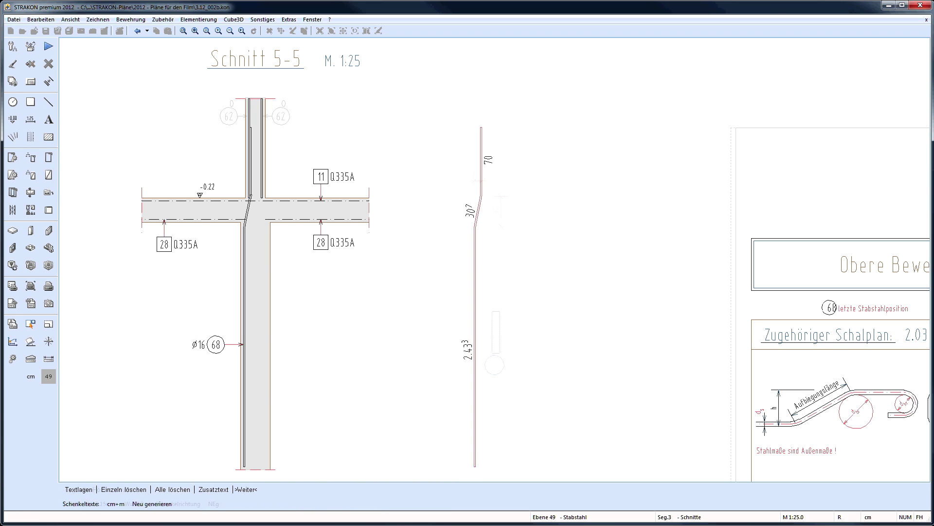
pyautogui.press('Return')
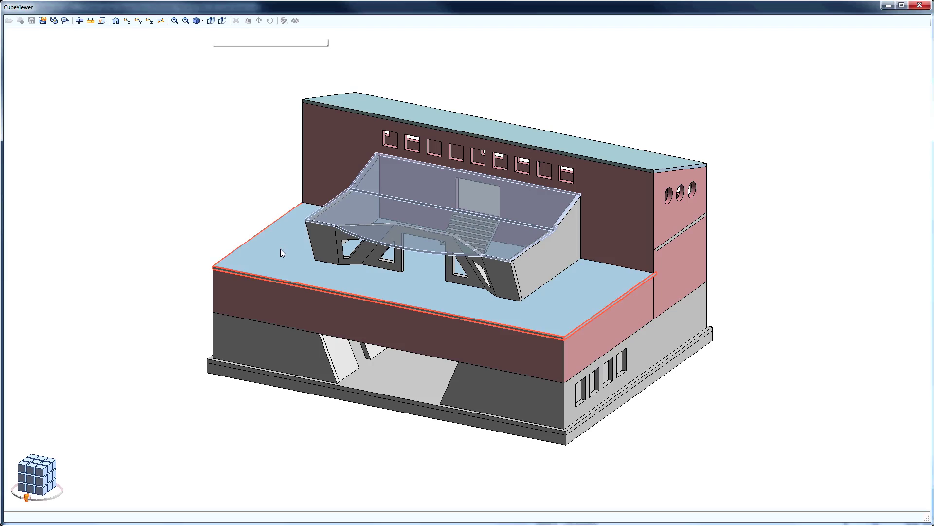
# Make the orange floor slab transparent to reveal the stairs, then inspect section and elevation views
pyautogui.click(281, 250)
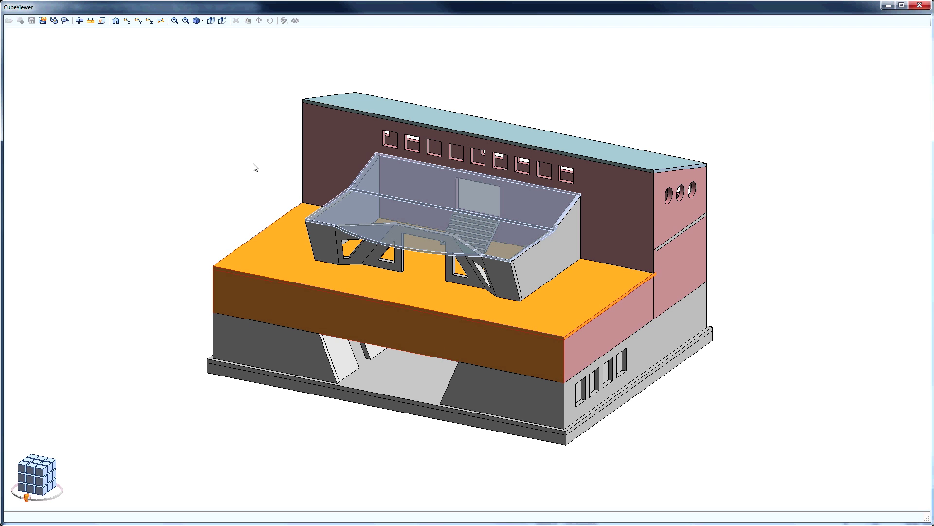
pyautogui.click(211, 21)
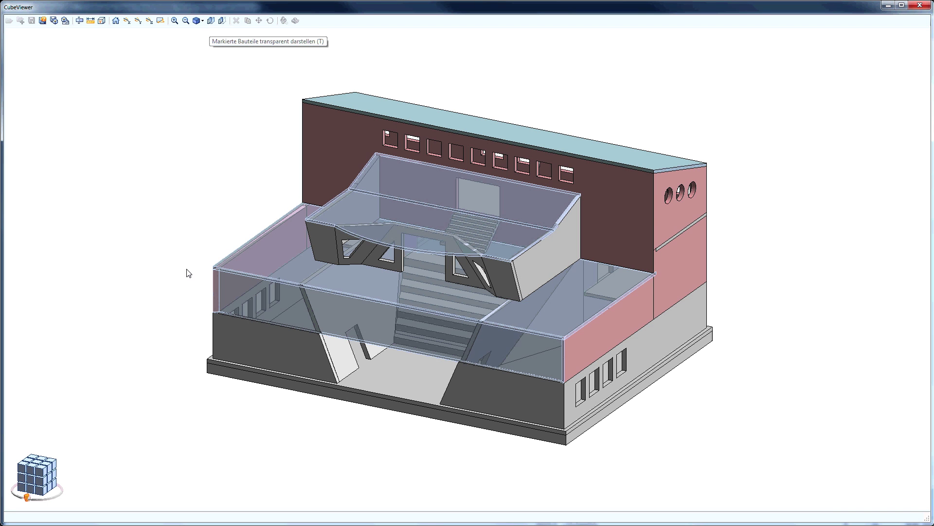
pyautogui.moveTo(45, 473)
pyautogui.mouseDown()
pyautogui.moveTo(77, 478)
pyautogui.moveTo(77, 449)
pyautogui.moveTo(47, 469)
pyautogui.mouseUp()
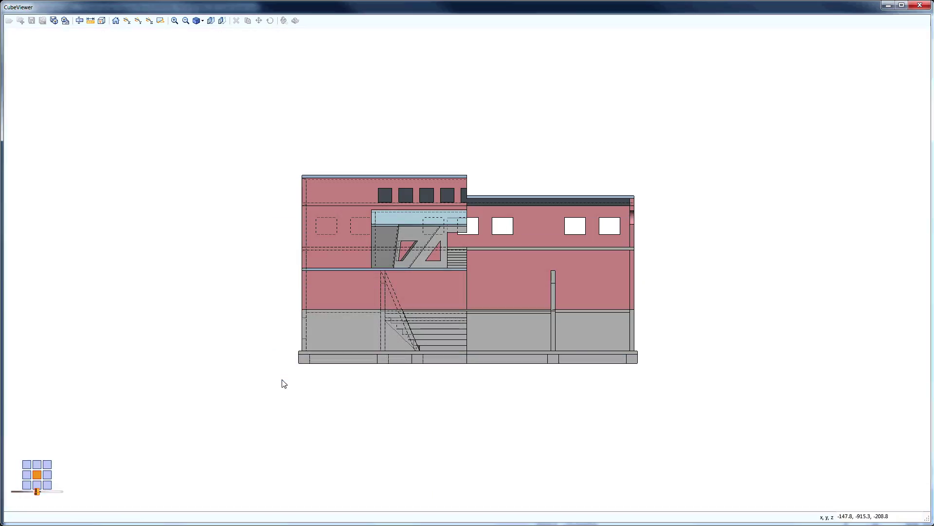
pyautogui.click(49, 476)
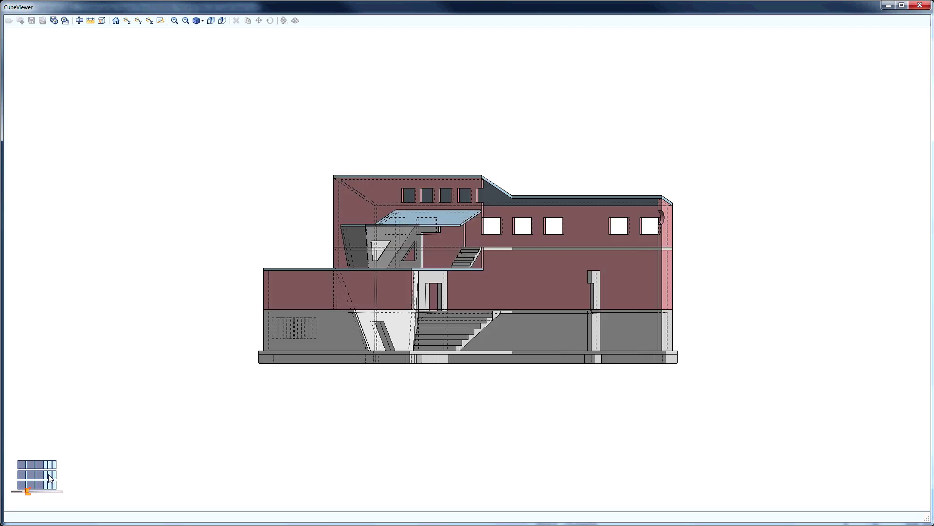
pyautogui.click(48, 476)
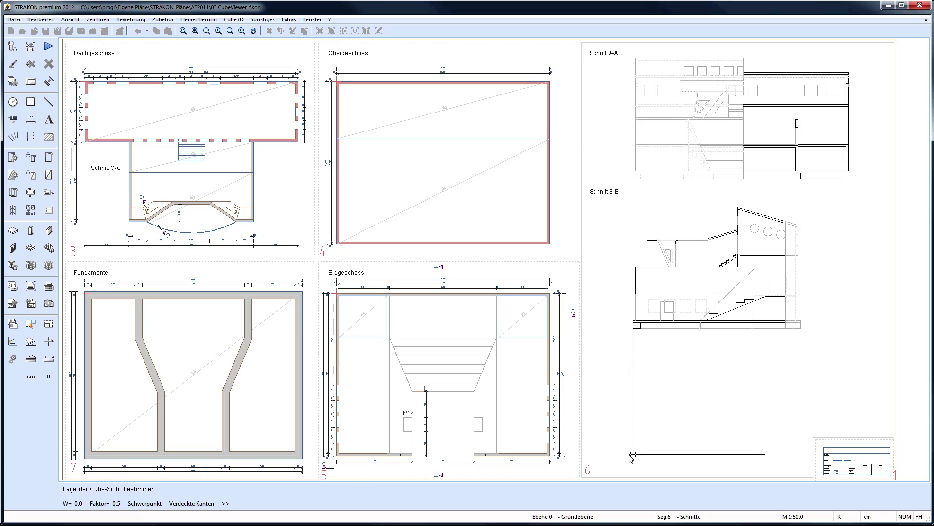
# Place 8ø8/15, 5ø8/15 and 4ø8/15 edge bars around the skewed opening via QuickBox
pyautogui.click(633, 456)
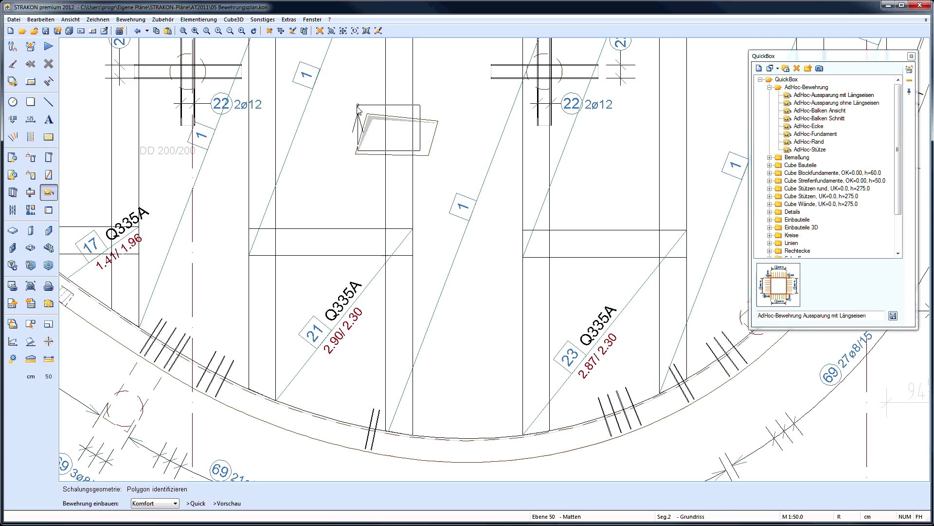
pyautogui.click(357, 121)
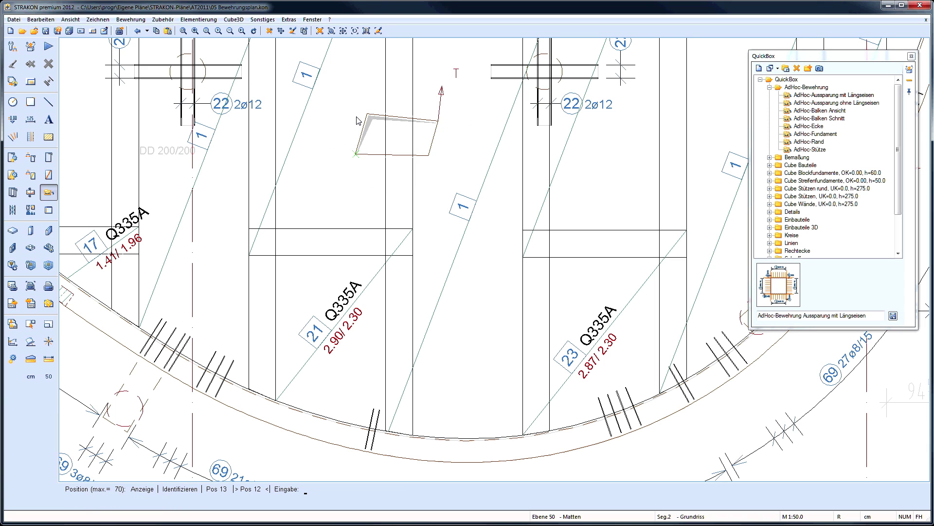
pyautogui.press('Return')
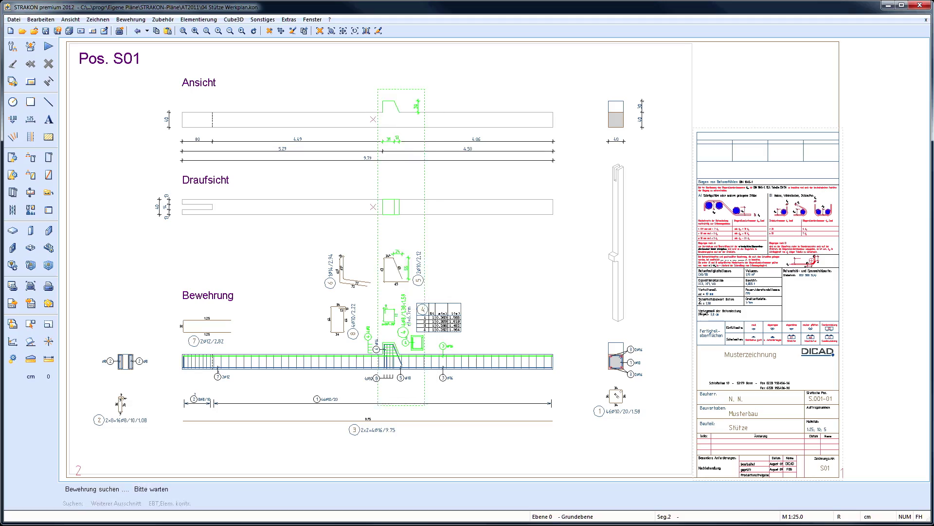
# Shift the notch reinforcement 2.00 left without correction, making 4.49 read 2.49, and close the log
pyautogui.click(378, 403)
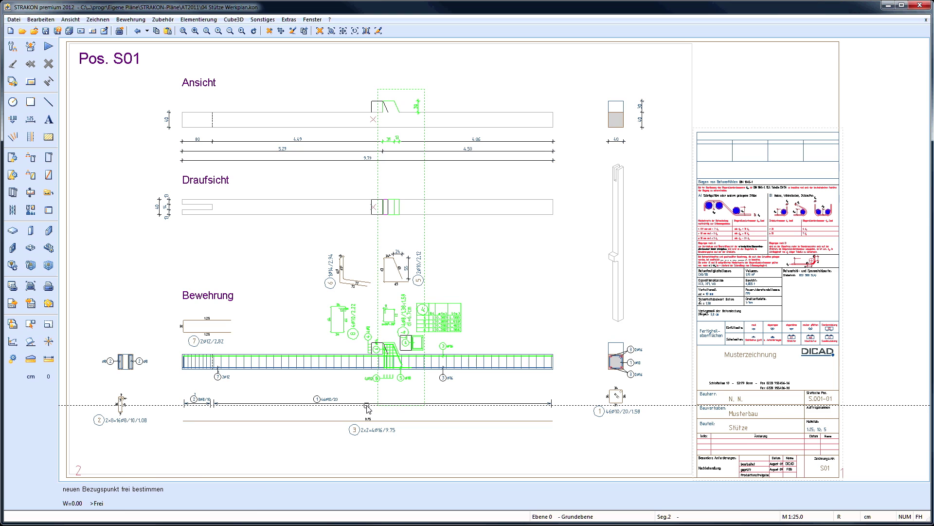
pyautogui.write('200')
pyautogui.press('Return')
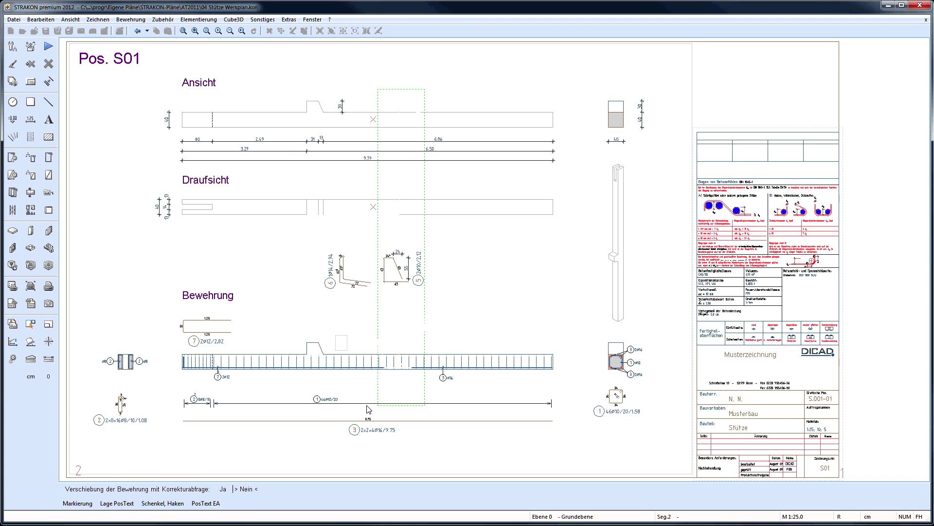
pyautogui.press('Return')
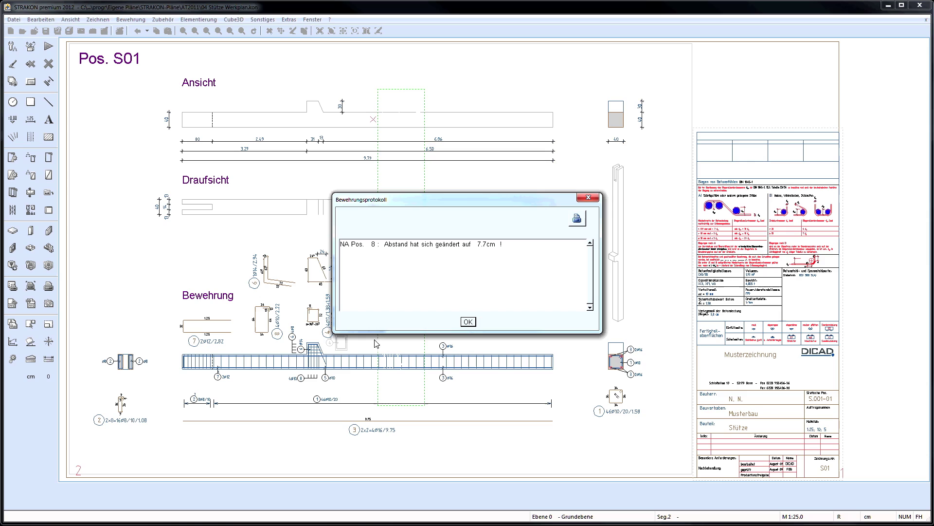
pyautogui.click(468, 322)
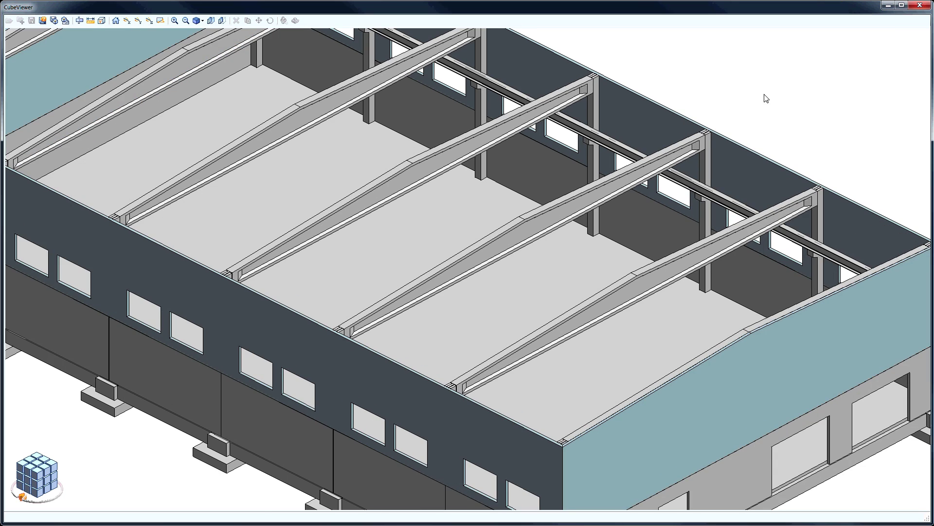
# Make the hall's floor slabs and window and door openings transparent to expose the footings
pyautogui.scroll(5, 715, 119)
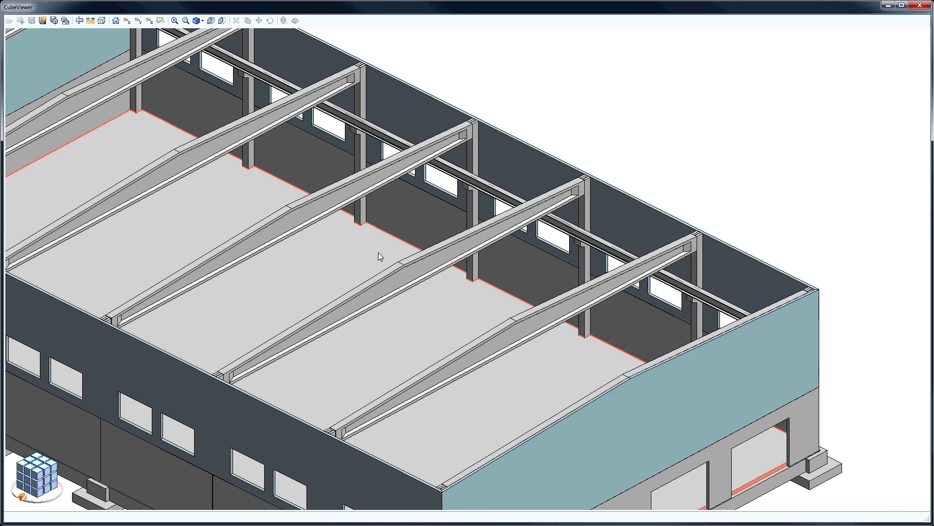
pyautogui.click(378, 252)
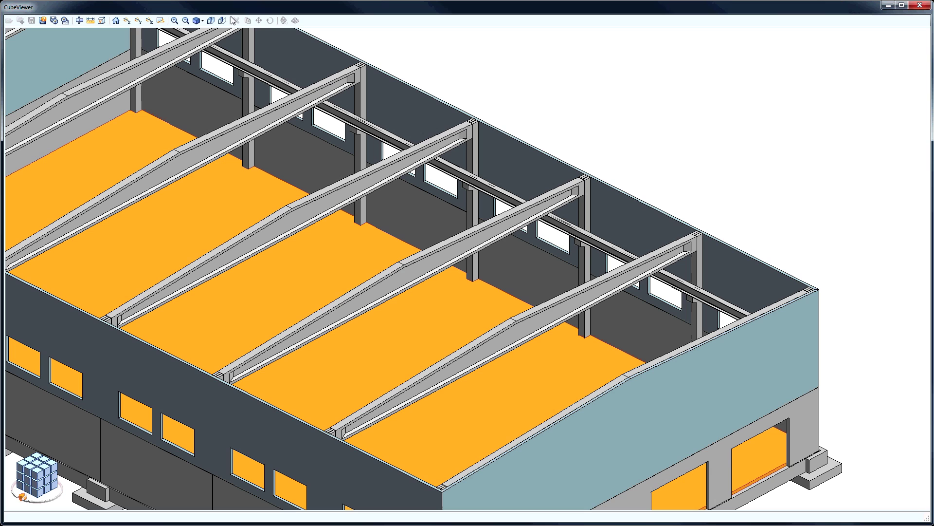
pyautogui.click(211, 20)
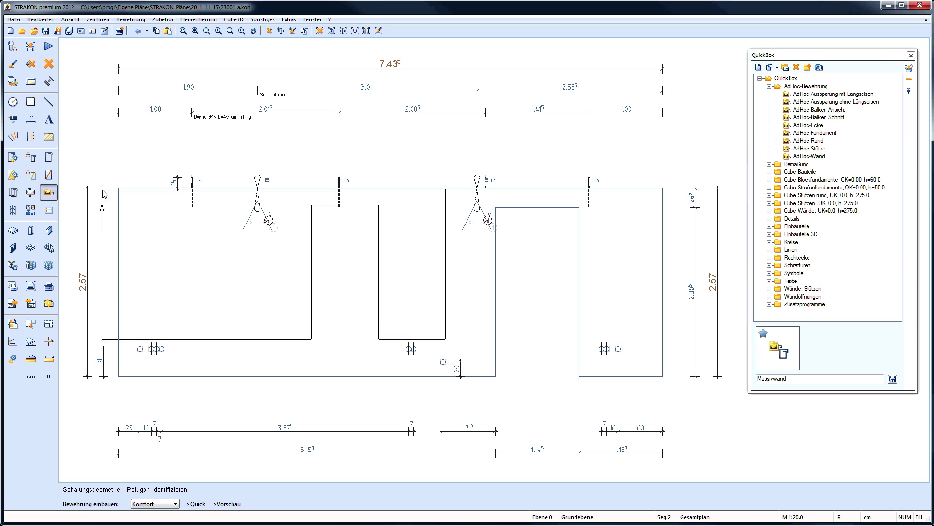
# Place the wall mats and add Ø10 and Ø14 bars 2, 3 and 4 around the opening
pyautogui.press('Return')
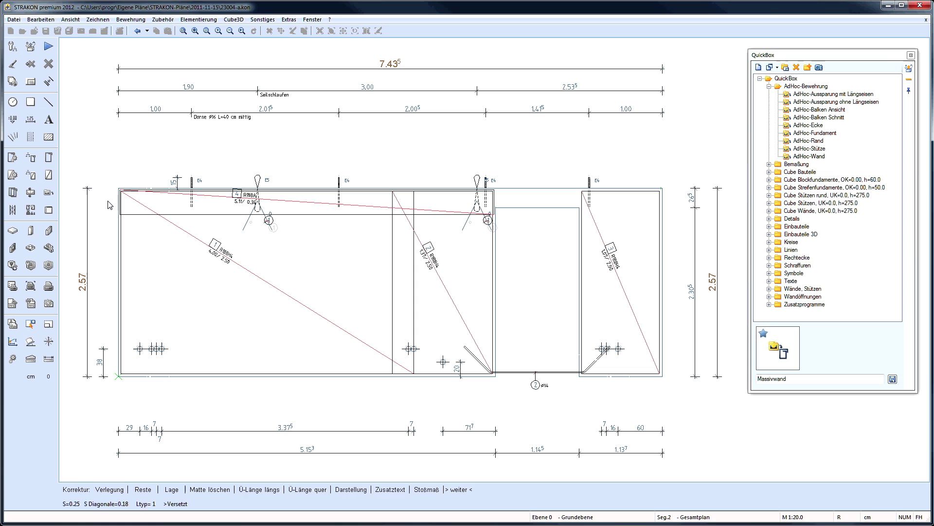
pyautogui.press('Return')
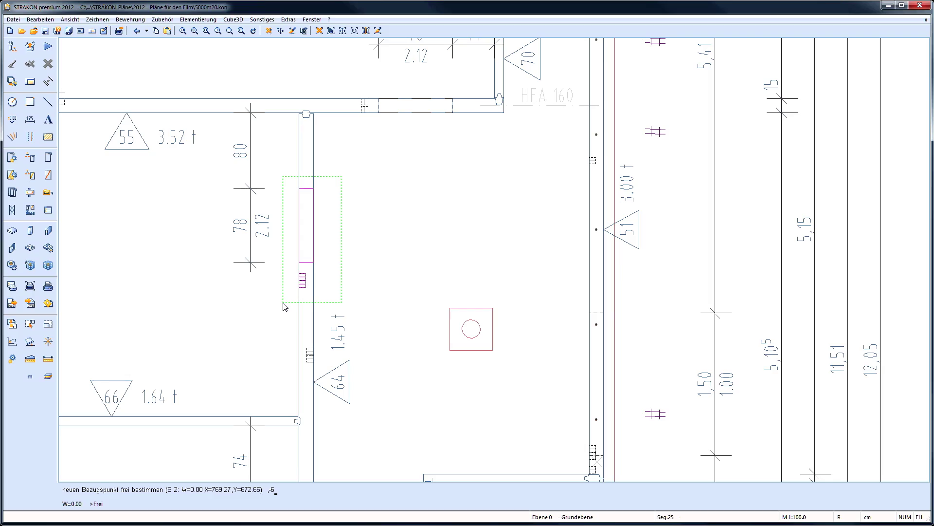
# Shift the opening so 80 reads 86, accept the mat reinforcement ratio, and zoom out to the sheet
pyautogui.press('Return')
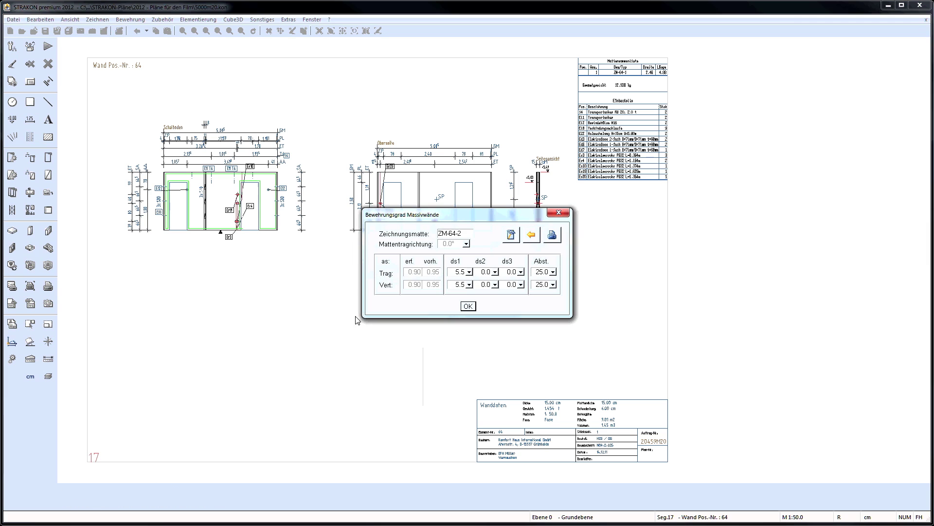
pyautogui.click(468, 308)
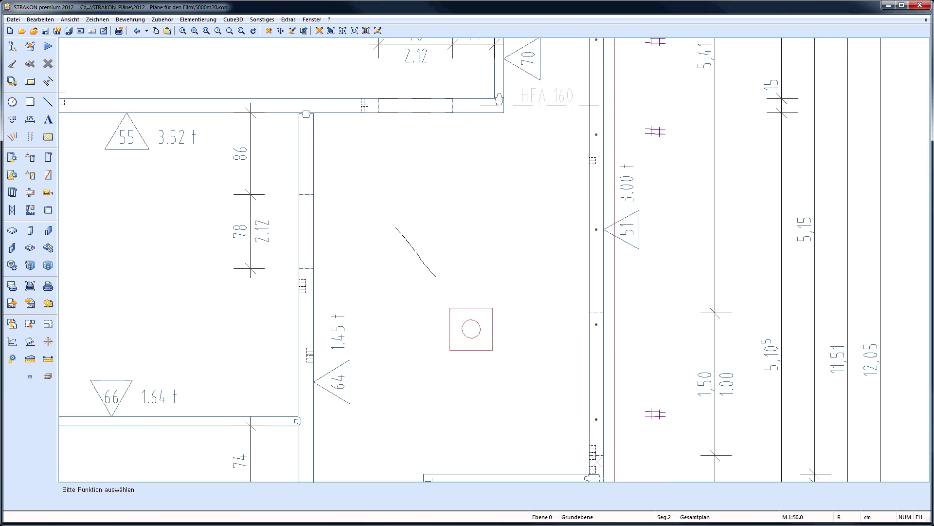
pyautogui.moveTo(396, 228); pyautogui.dragTo(504, 239, button='right')
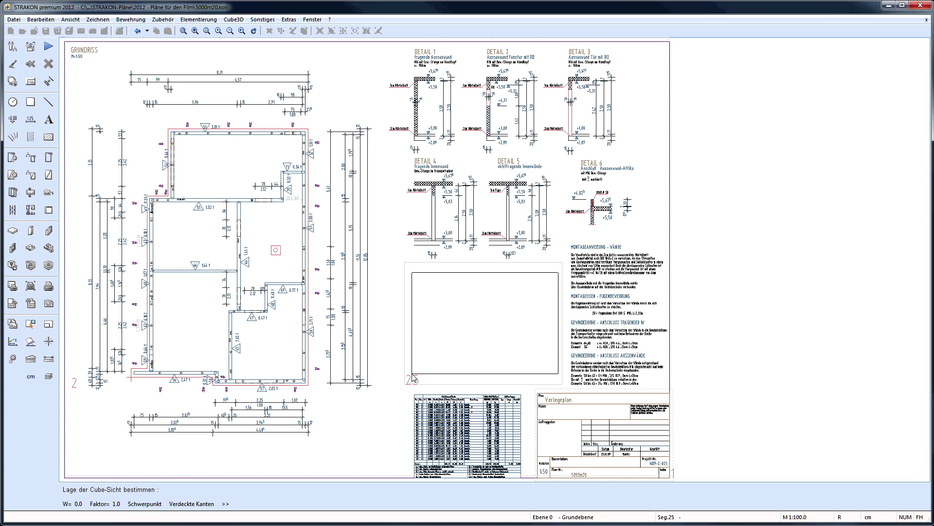
# Fix the isometric 3D wall view inside the empty frame below the details
pyautogui.click(413, 375)
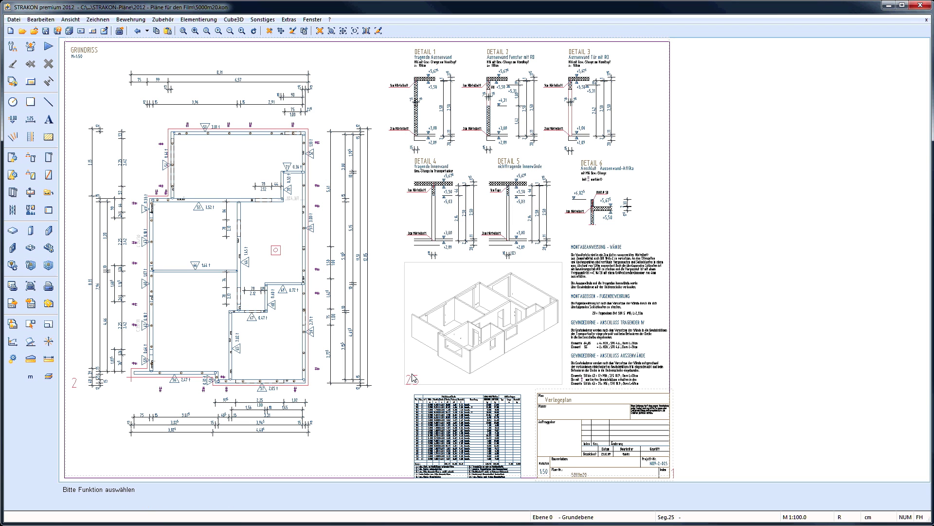